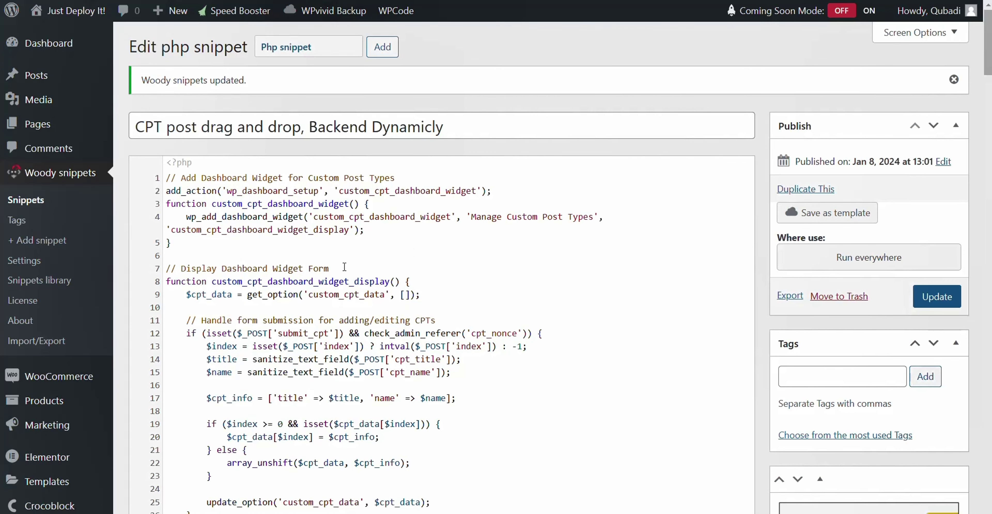
# Review the PHP code and save the 'CPT post drag and drop, Backend Dynamicly' Woody snippet
pyautogui.scroll(-2, 301, 296)
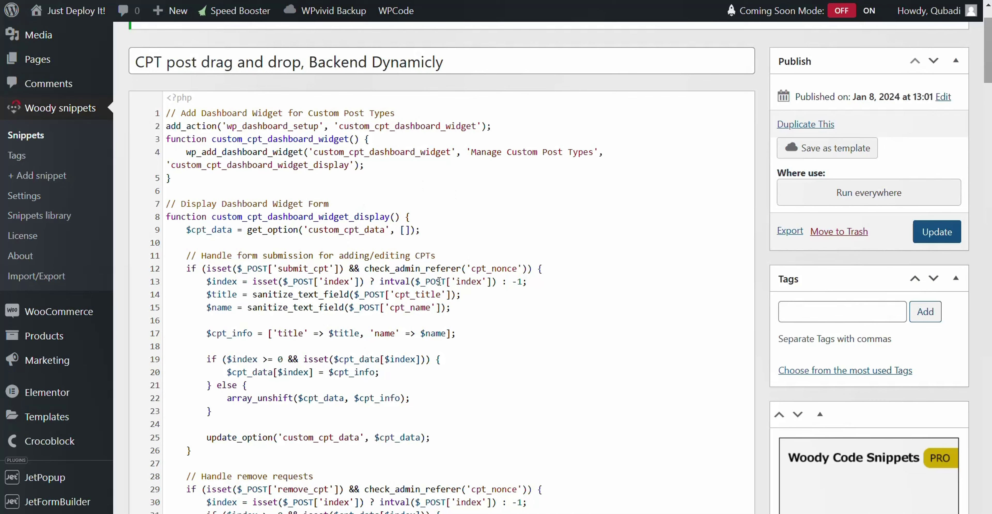
pyautogui.click(948, 237)
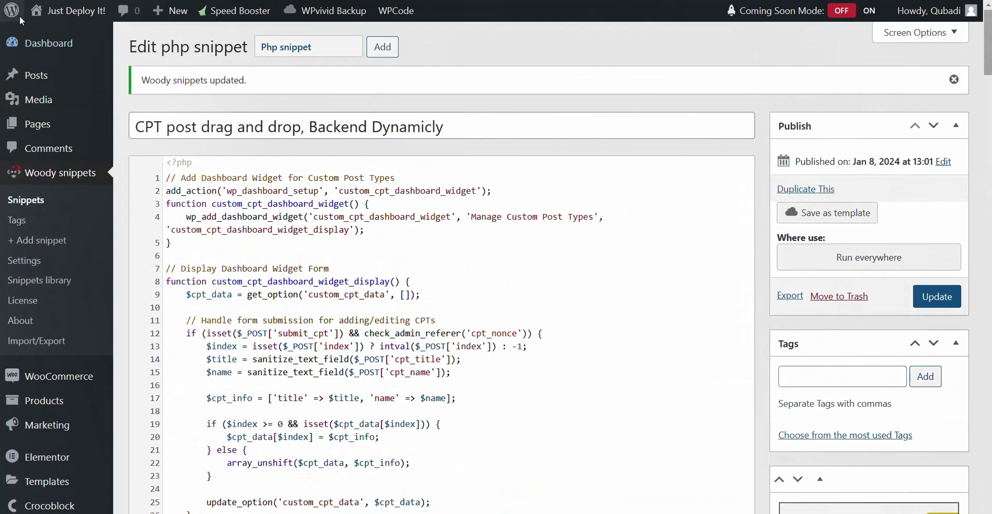
# On the Dashboard, enter 'Car CPT' as the Manage Custom Post Types title
pyautogui.click(54, 44)
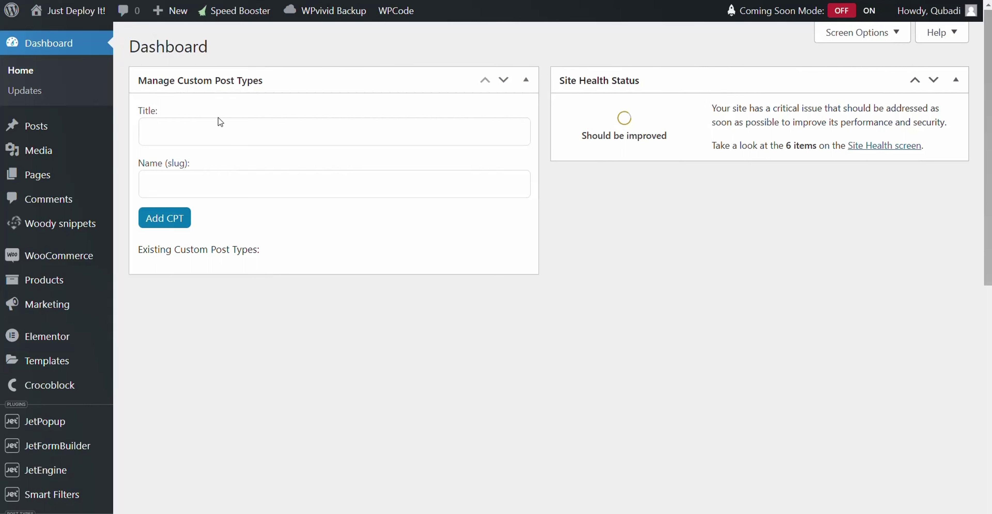
pyautogui.click(210, 132)
pyautogui.click(239, 162)
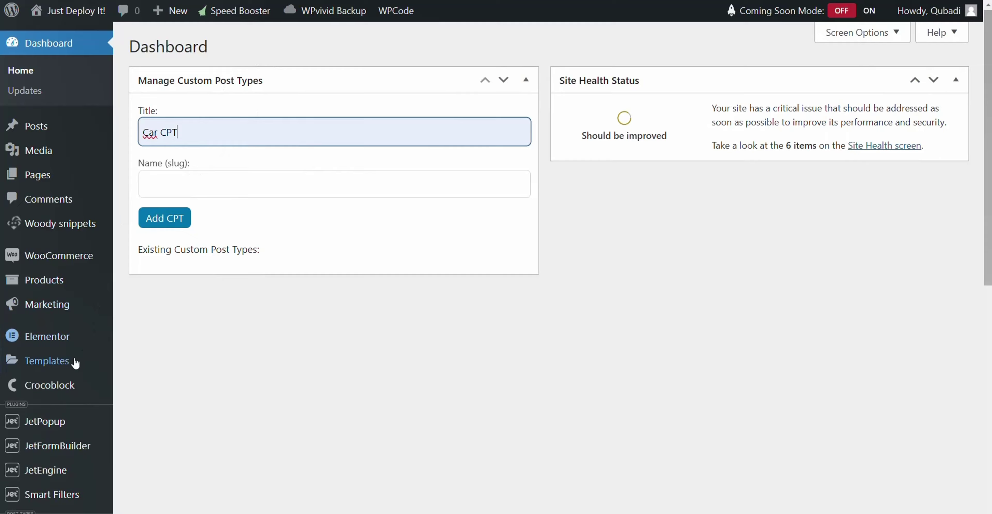
# Open JetEngine Post Types in a new tab and select the car slug
pyautogui.scroll(-2, 73, 361)
pyautogui.moveTo(62, 405)
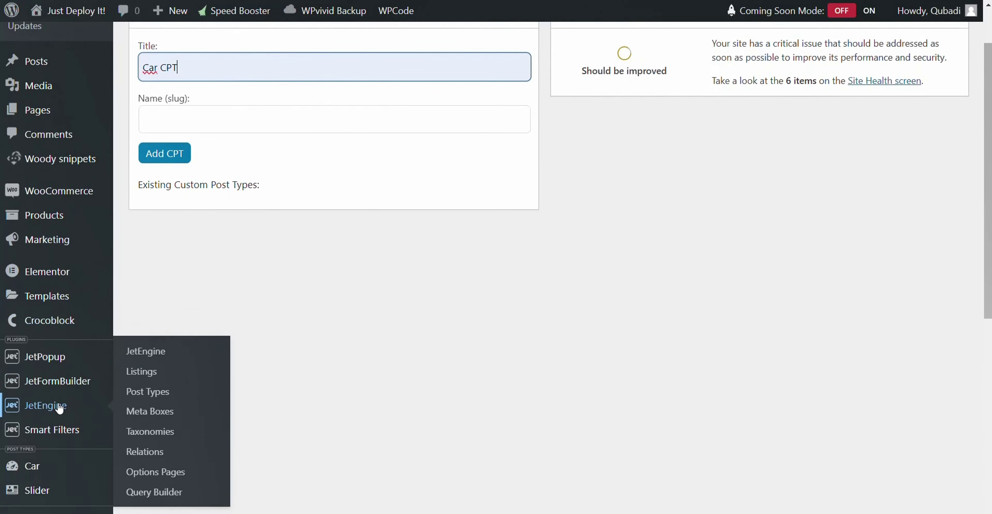
pyautogui.rightClick(143, 392)
pyautogui.click(197, 219)
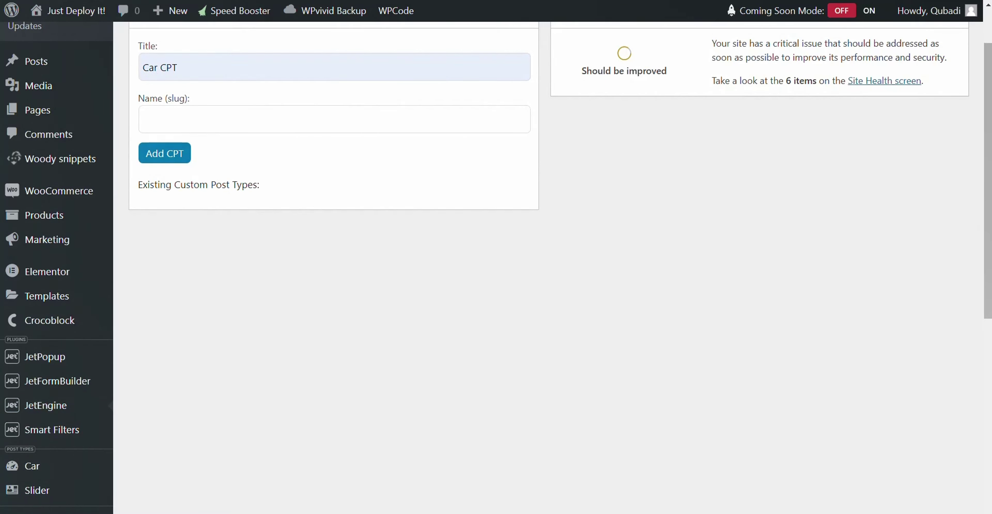
pyautogui.hotkey('ctrl', 'Tab')
pyautogui.moveTo(435, 163); pyautogui.dragTo(422, 162)
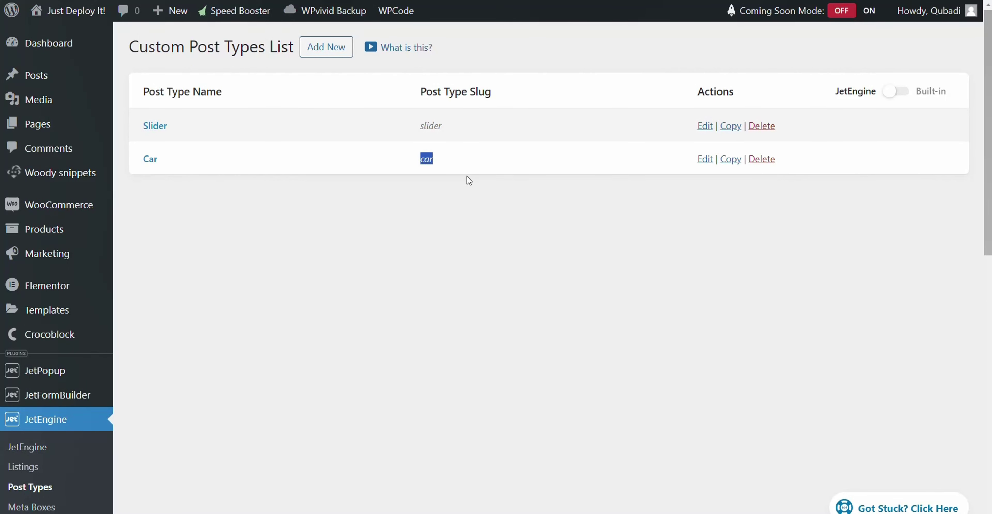
# Back on the Dashboard, enter 'car' as the widget's slug name
pyautogui.hotkey('ctrl', 'shift', 'Tab')
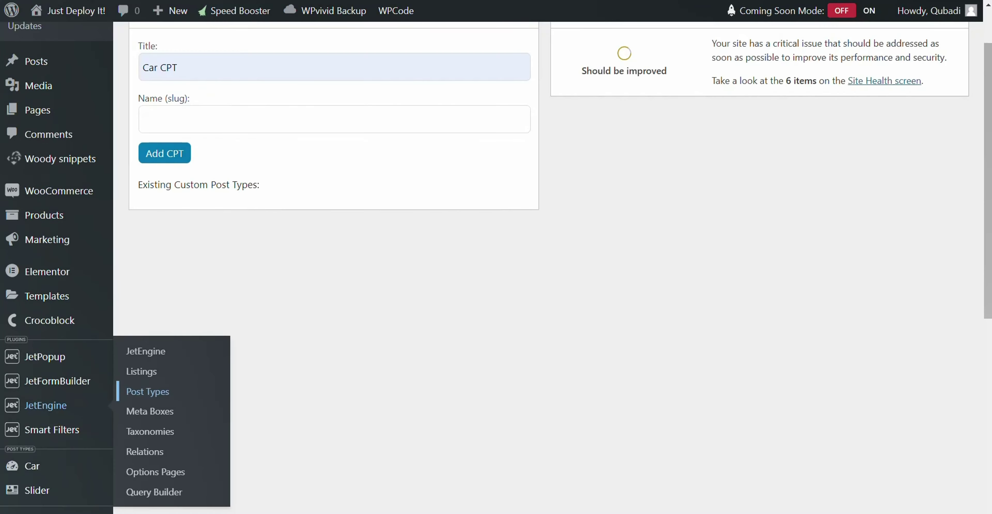
pyautogui.click(200, 122)
pyautogui.write('car')
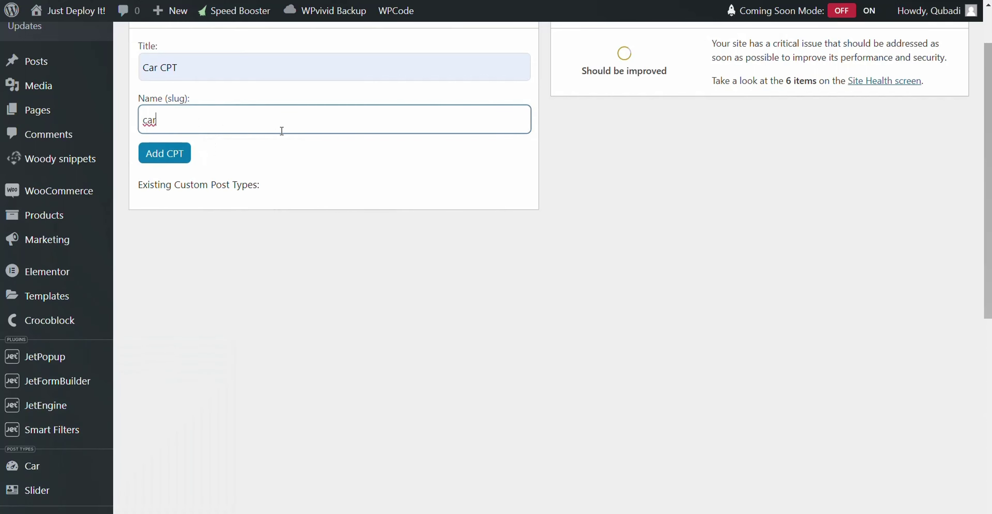
pyautogui.scroll(2, 192, 162)
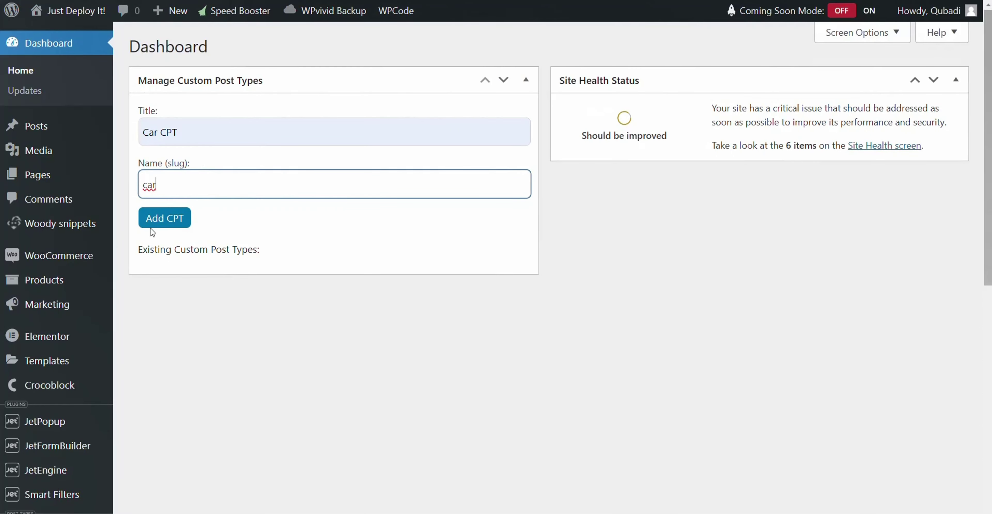
# Add Car CPT, then edit and re-save the Car CPT entry
pyautogui.click(166, 221)
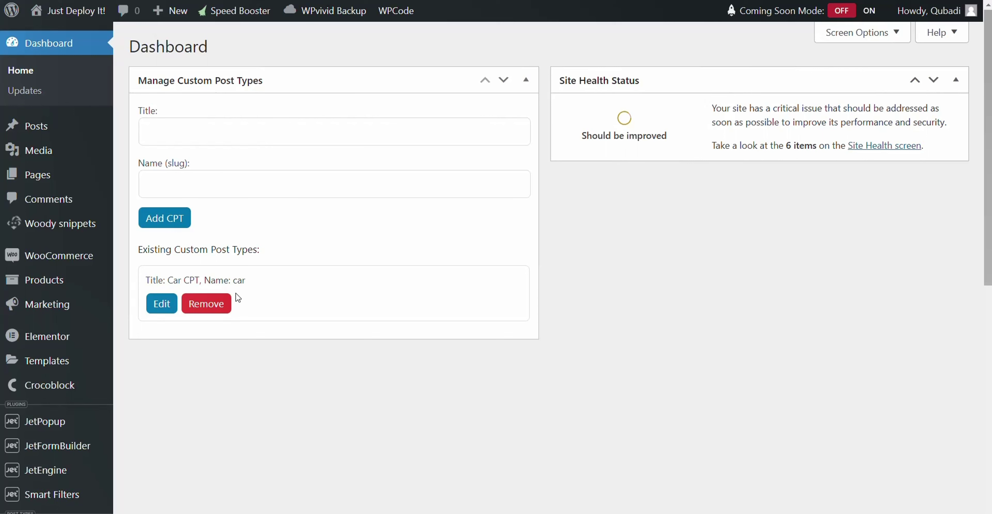
pyautogui.click(168, 309)
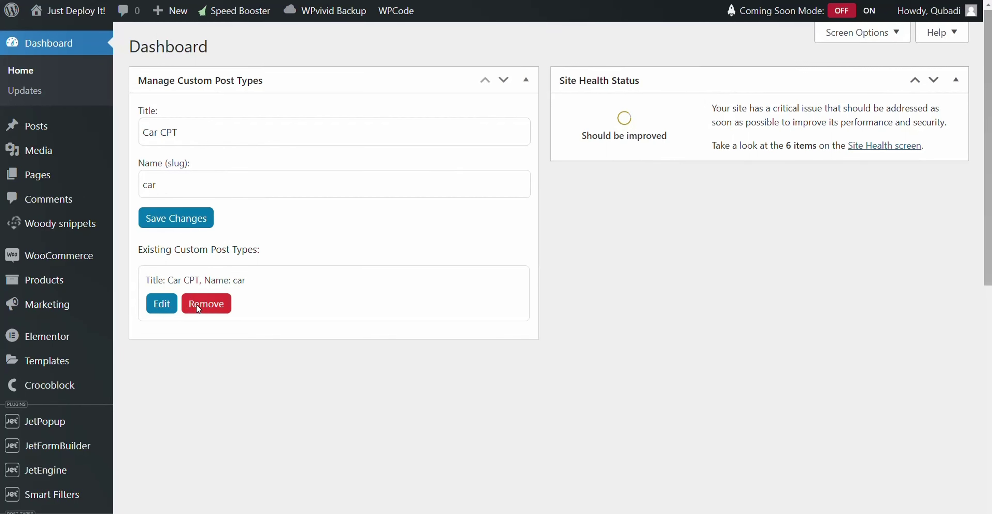
pyautogui.click(165, 222)
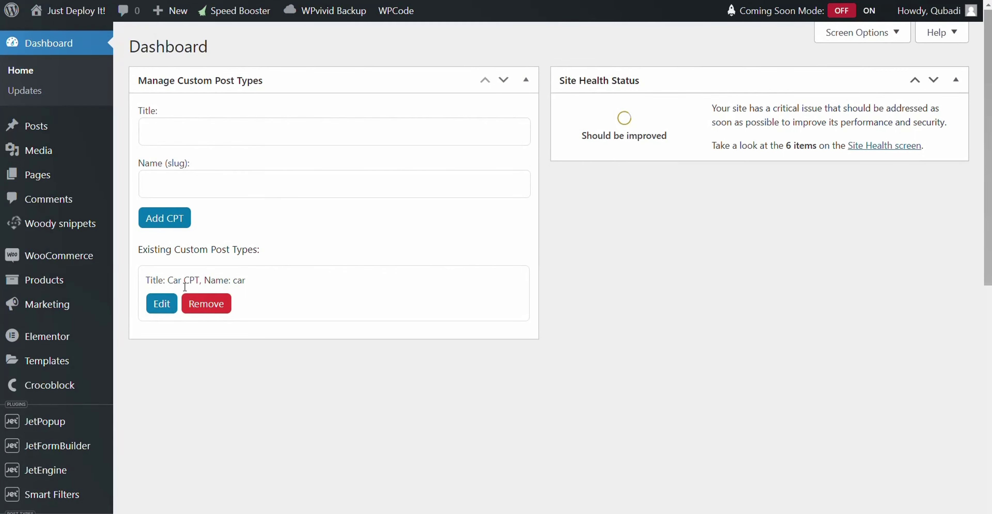
pyautogui.scroll(-6, 27, 343)
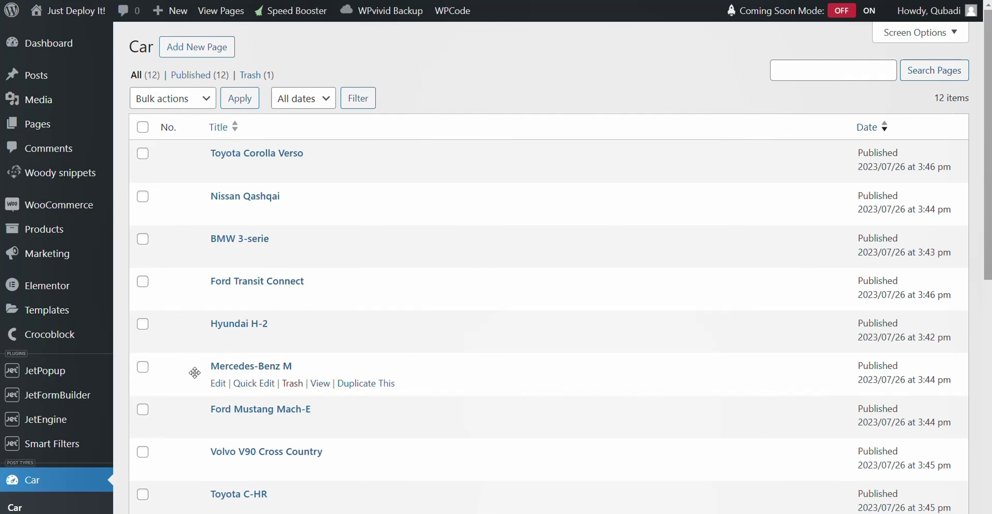
# Drag Mercedes-Benz M to the top of the Car list and clear the LiteSpeed cache
pyautogui.moveTo(191, 373); pyautogui.dragTo(192, 155)
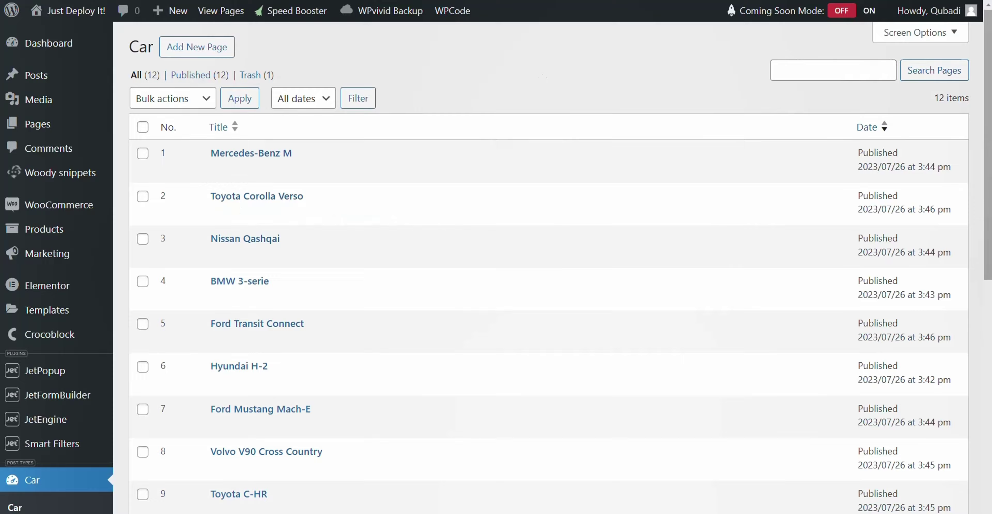
pyautogui.hotkey('ctrl', 'Tab')
pyautogui.moveTo(485, 16)
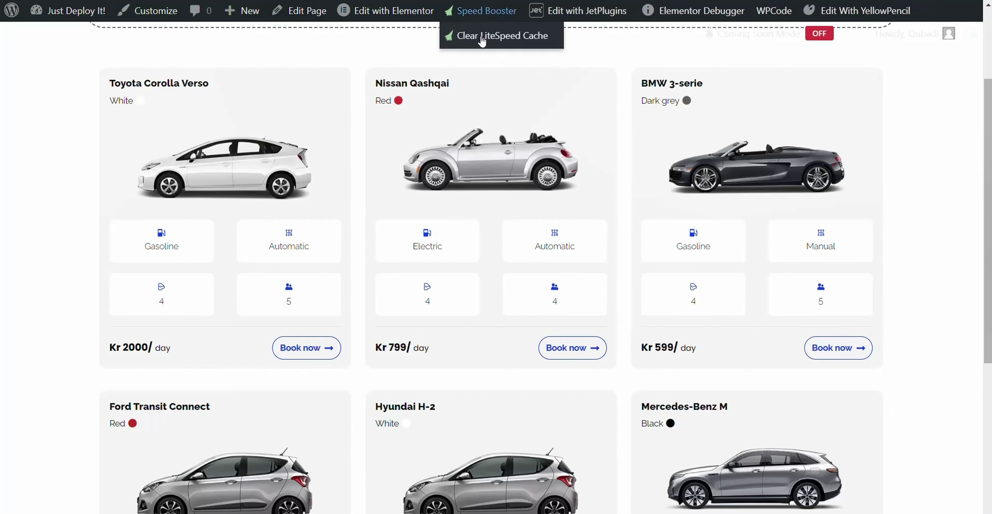
pyautogui.click(498, 43)
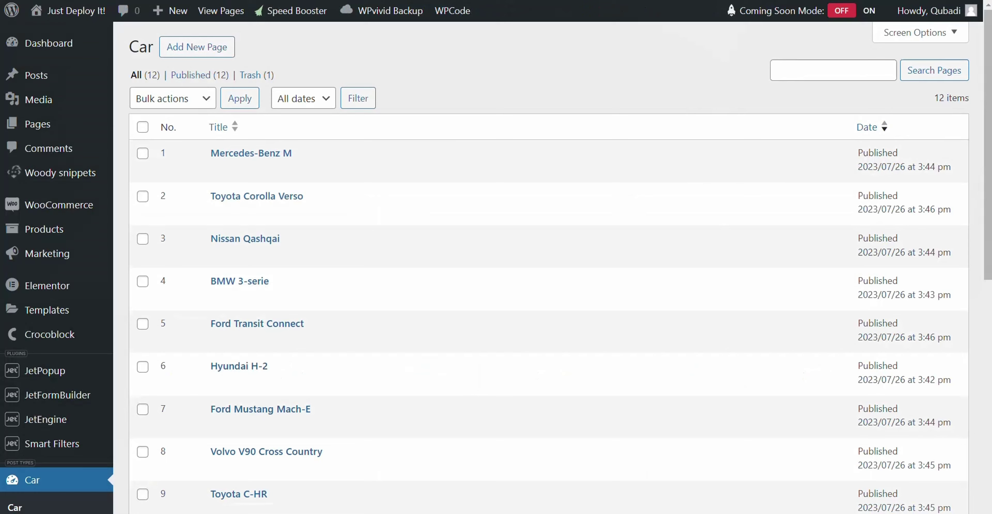
# Move Volvo V90 Cross Country to first and Nissan Qashqai to second in the Car list
pyautogui.scroll(-2, 242, 297)
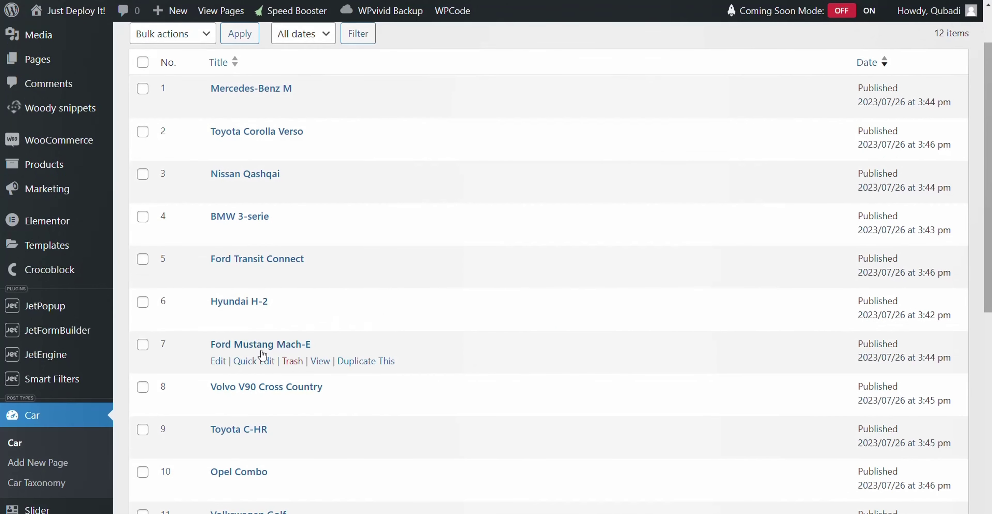
pyautogui.moveTo(224, 393); pyautogui.dragTo(209, 92)
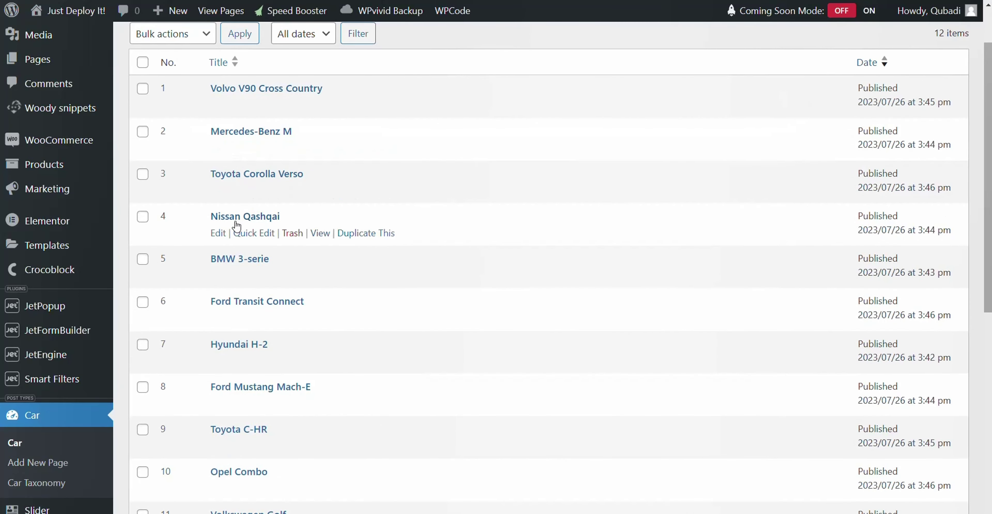
pyautogui.moveTo(234, 216); pyautogui.dragTo(234, 112)
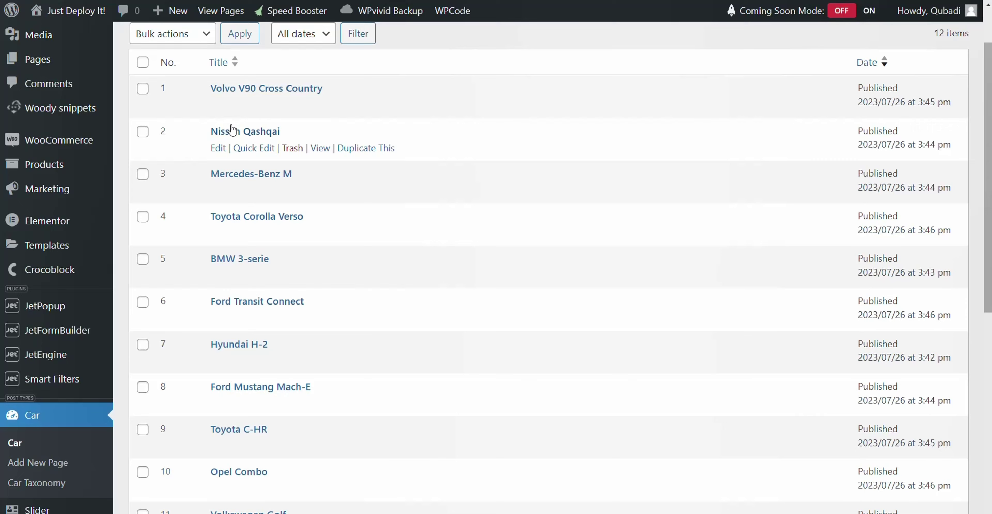
# On the front-end CPT page, clear the LiteSpeed cache to refresh the car order
pyautogui.hotkey('ctrl', 'Tab')
pyautogui.moveTo(478, 16)
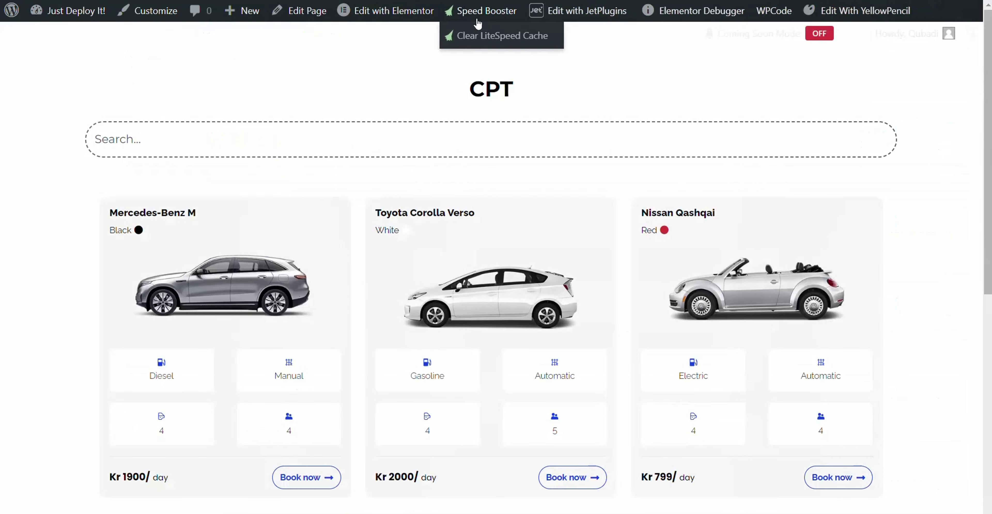
pyautogui.click(479, 36)
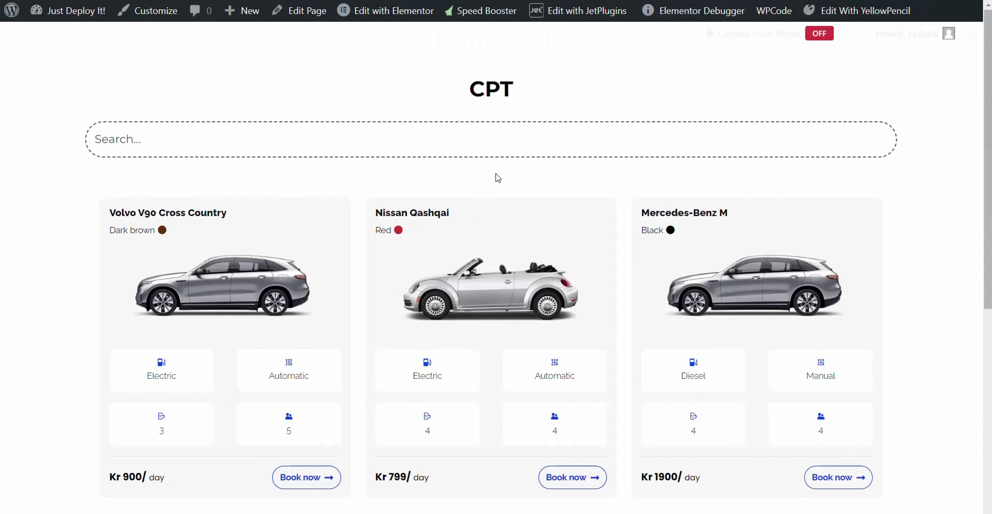
pyautogui.scroll(-2, 151, 232)
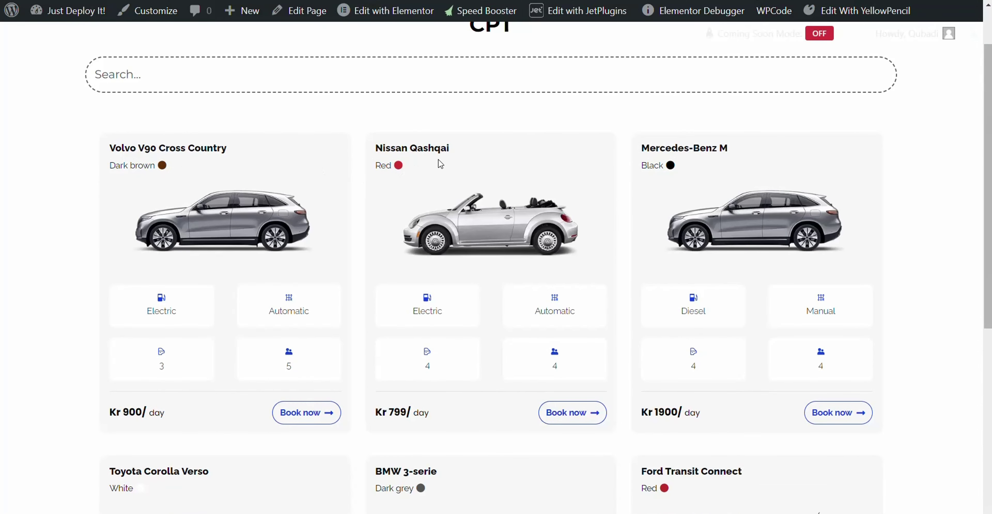
pyautogui.scroll(2, 428, 188)
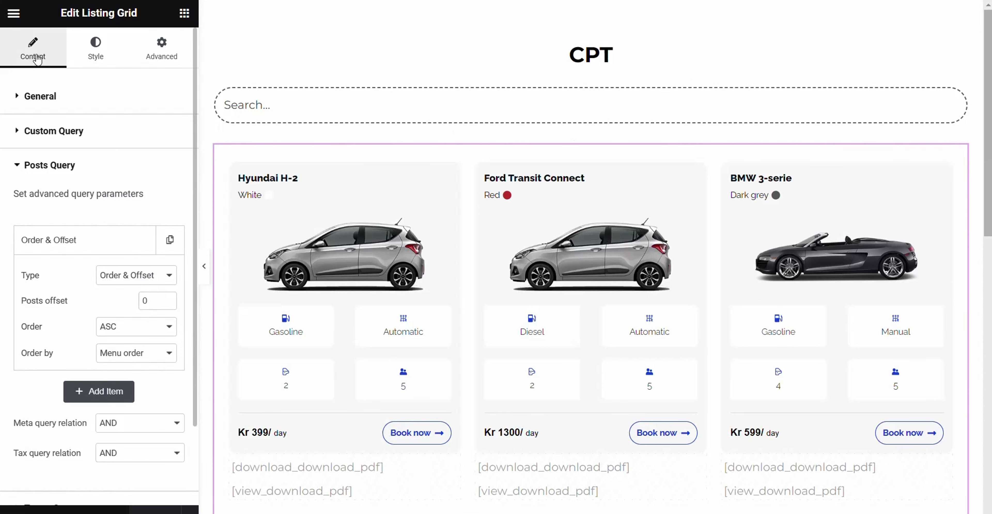
# Confirm the Listing Grid's Order & Offset query uses ASC order by Menu order
pyautogui.click(52, 168)
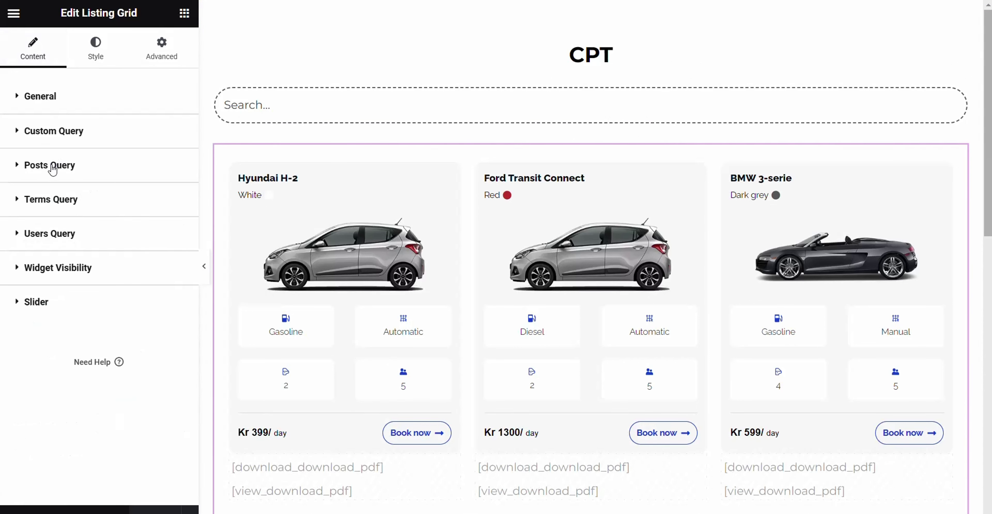
pyautogui.click(50, 169)
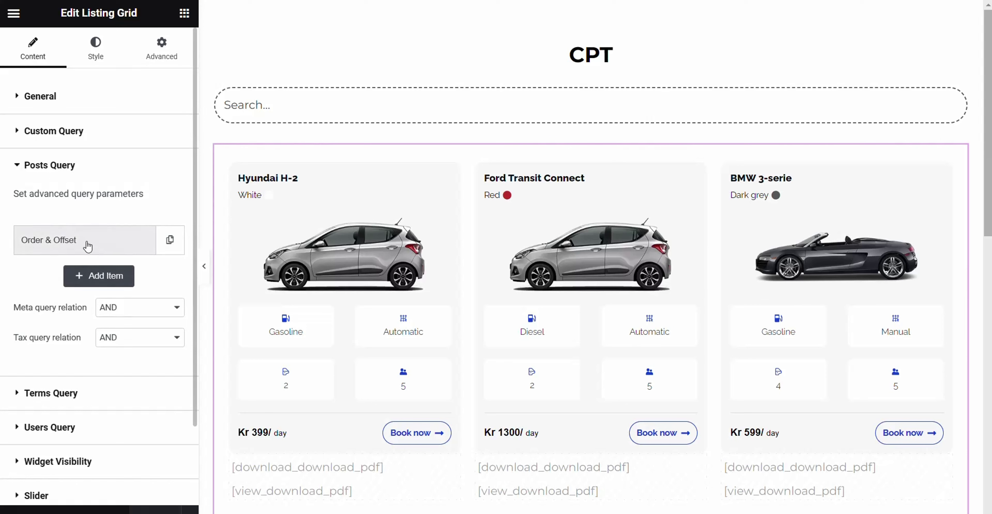
pyautogui.click(60, 243)
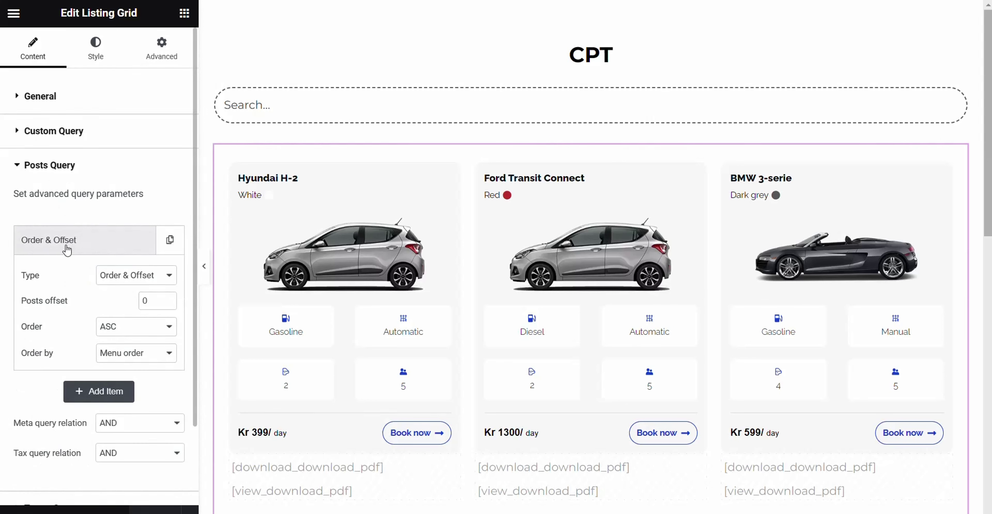
pyautogui.click(114, 279)
pyautogui.click(123, 313)
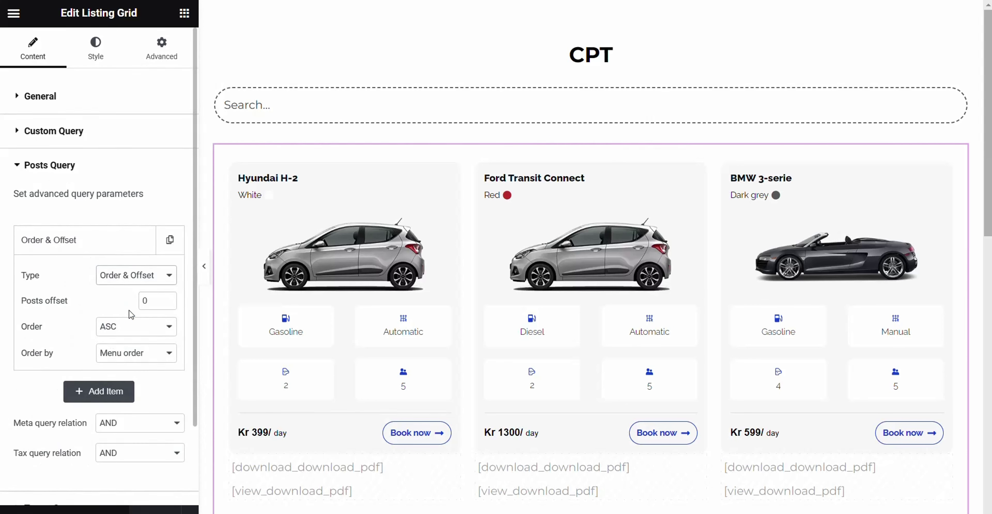
pyautogui.click(122, 330)
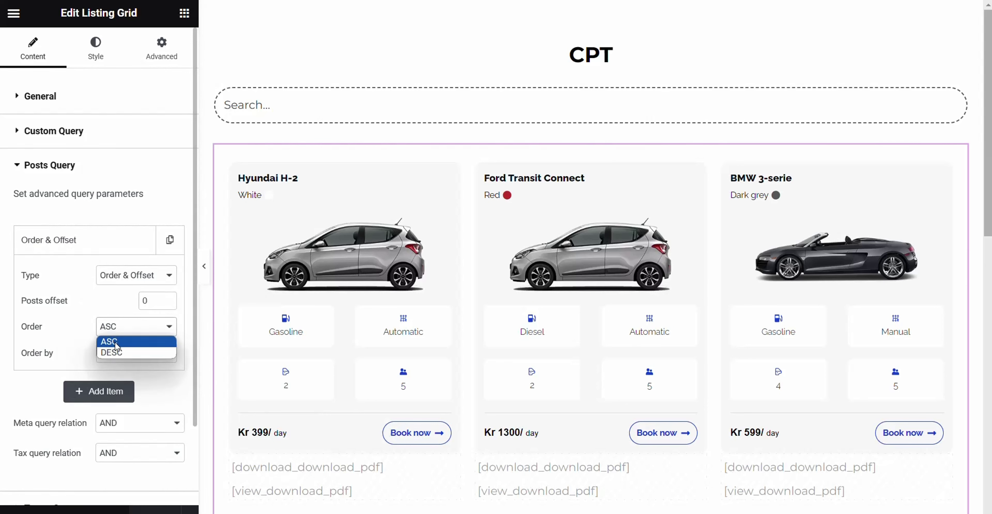
pyautogui.click(116, 343)
pyautogui.click(135, 352)
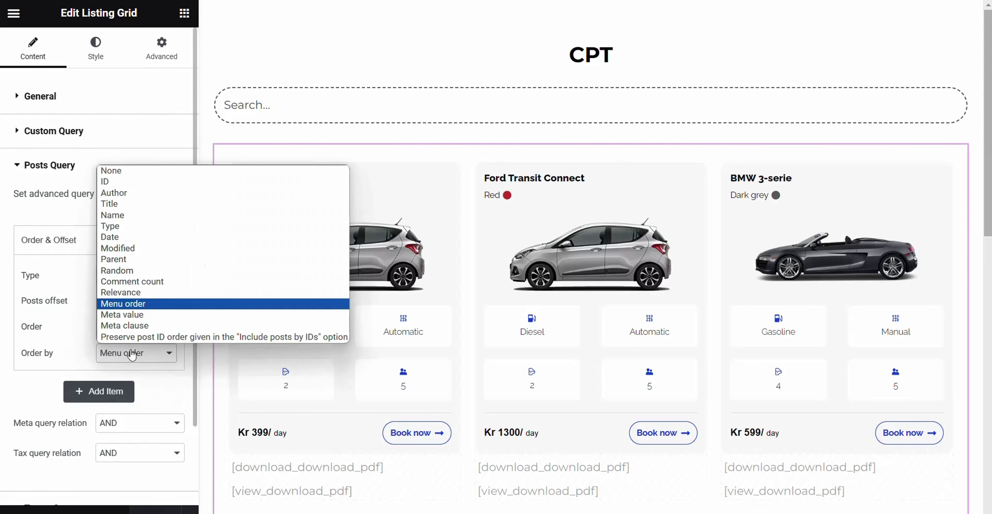
pyautogui.click(129, 304)
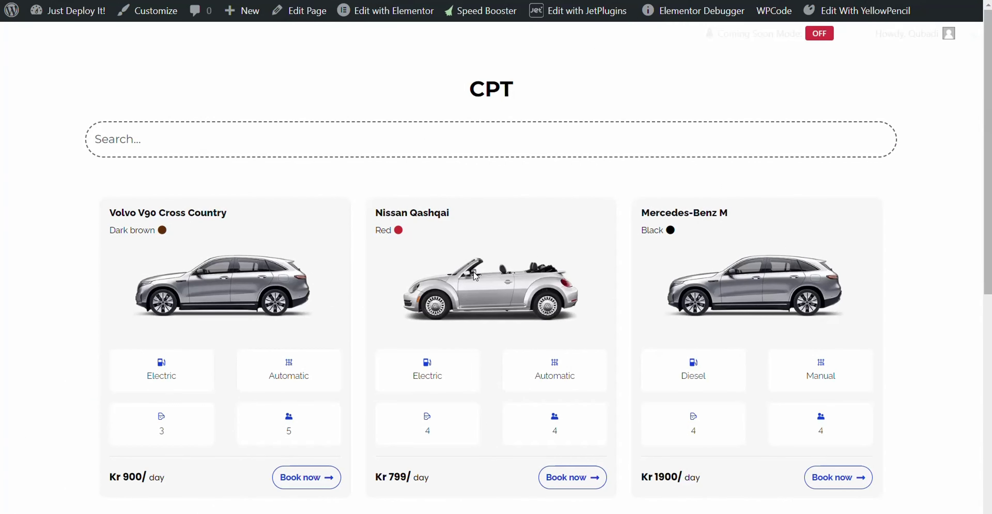
# Scroll the CPT page grid to confirm Volvo, Nissan and Mercedes-Benz M lead the car listing
pyautogui.scroll(-2, 476, 270)
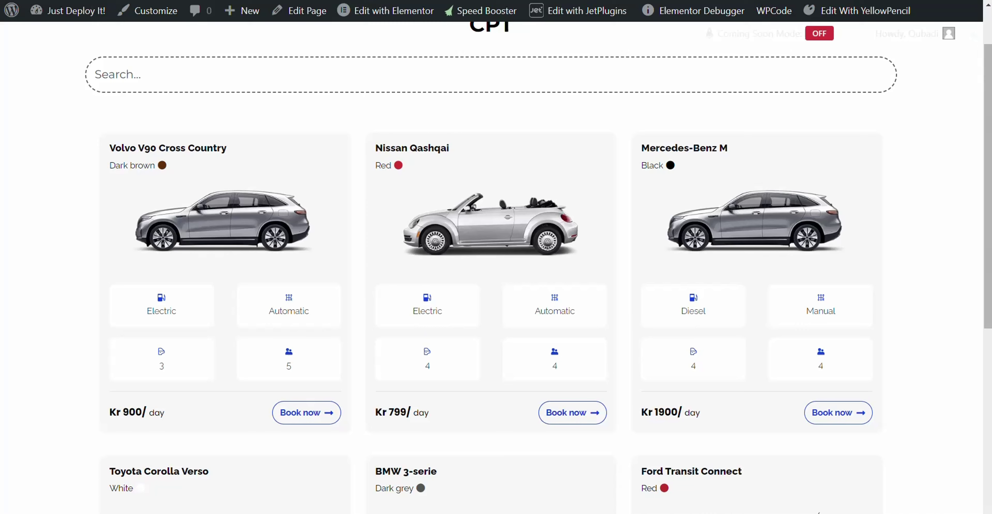
pyautogui.scroll(2, 385, 339)
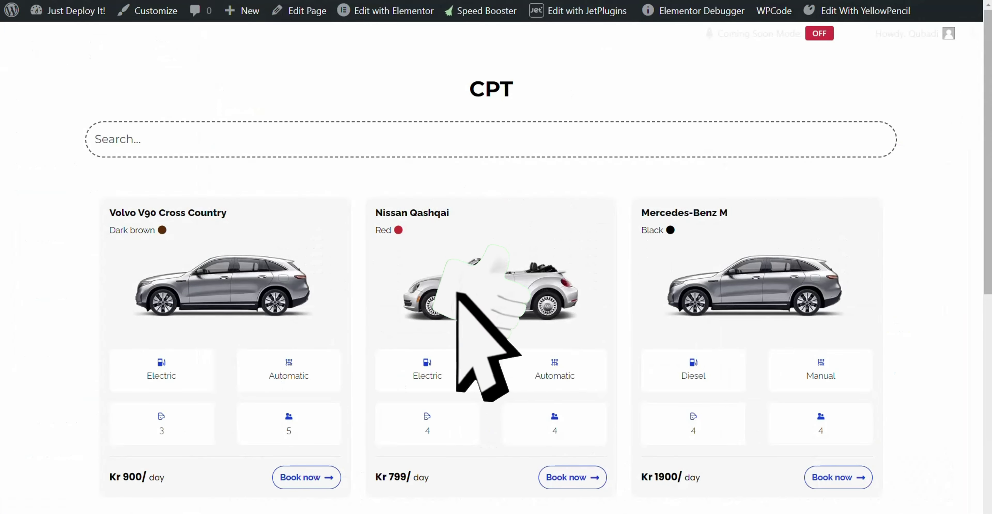
pyautogui.scroll(-2, 477, 265)
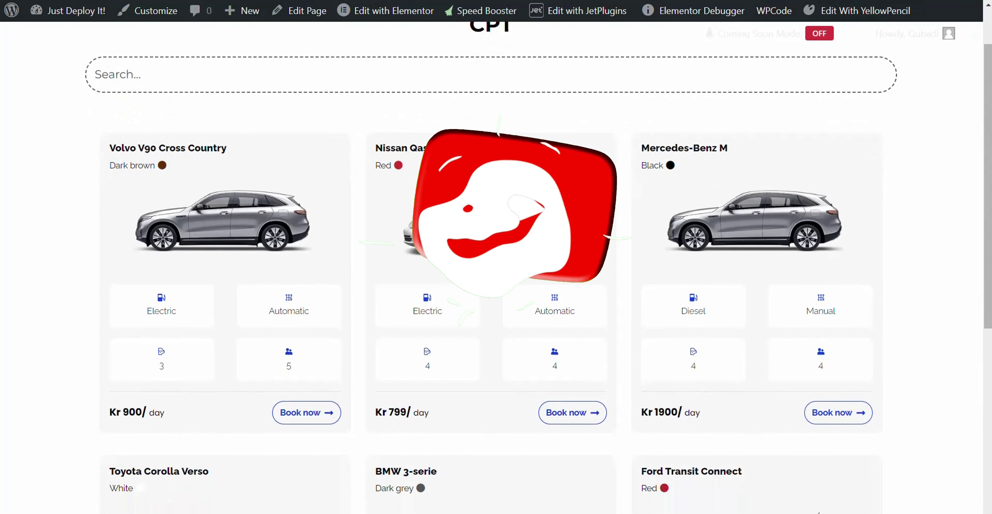